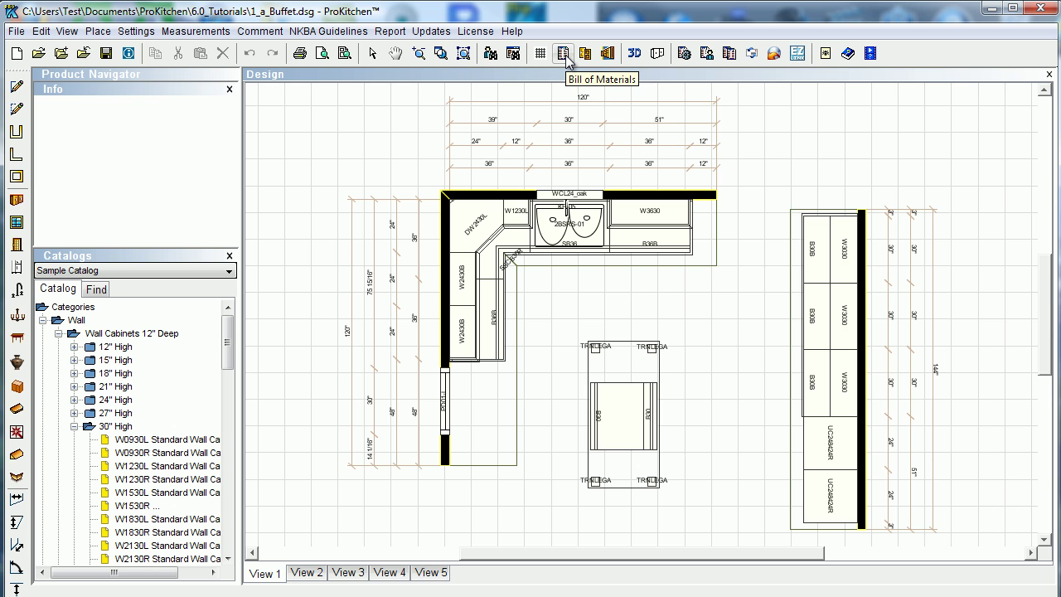
# Open the Bill of Materials panel listing plan items with SKU, description, dimensions and prices
pyautogui.click(565, 54)
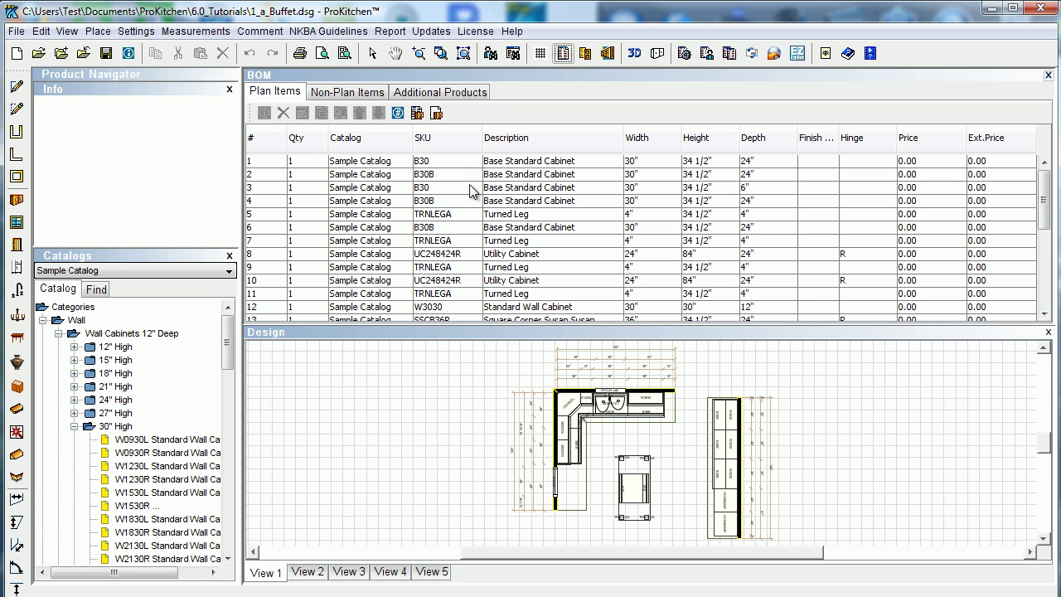
pyautogui.click(340, 93)
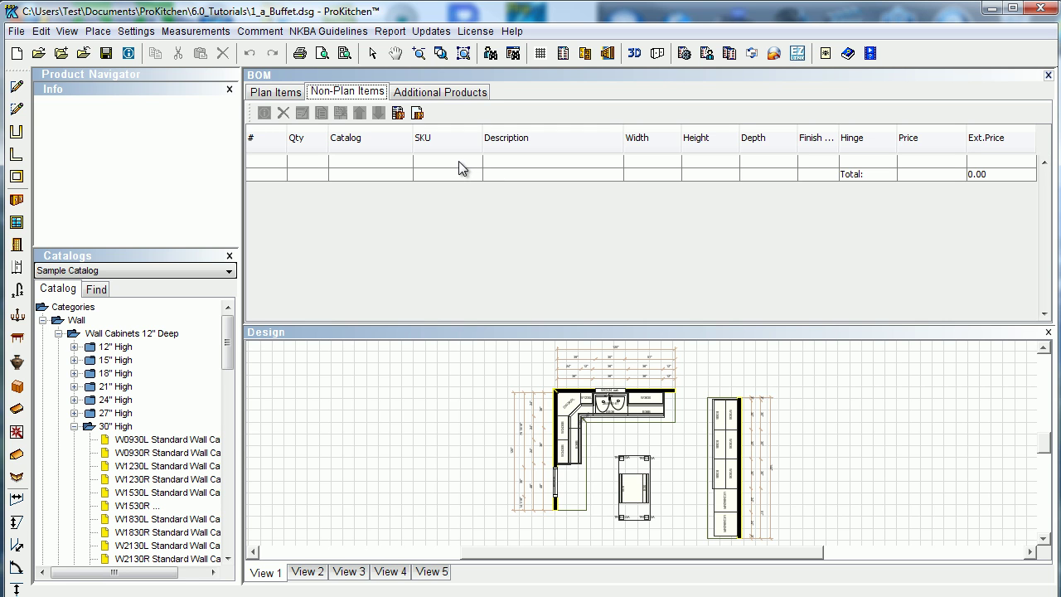
pyautogui.moveTo(157, 440); pyautogui.dragTo(346, 170)
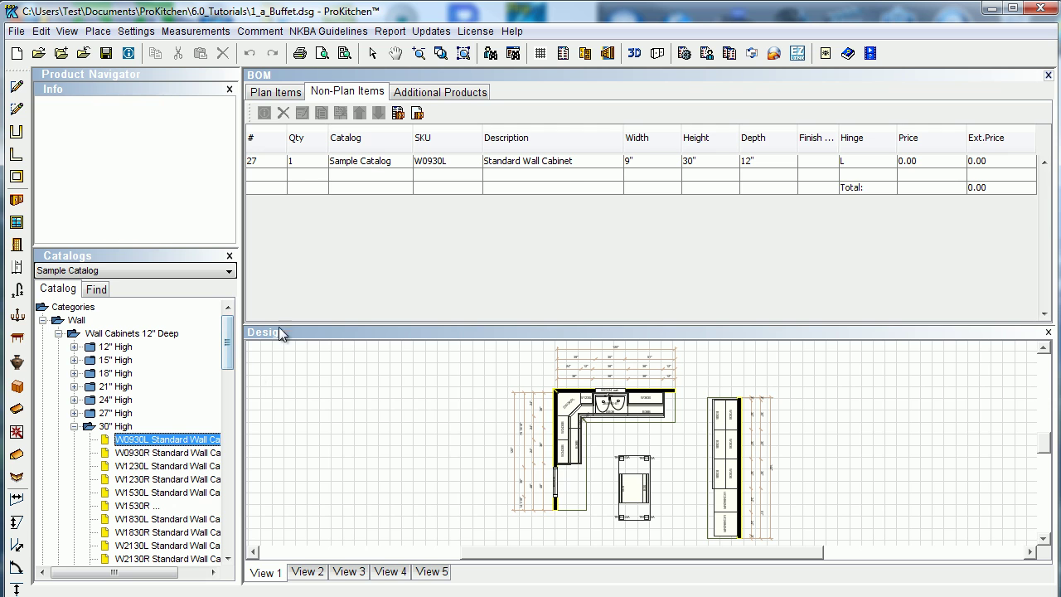
pyautogui.moveTo(158, 453); pyautogui.dragTo(330, 186)
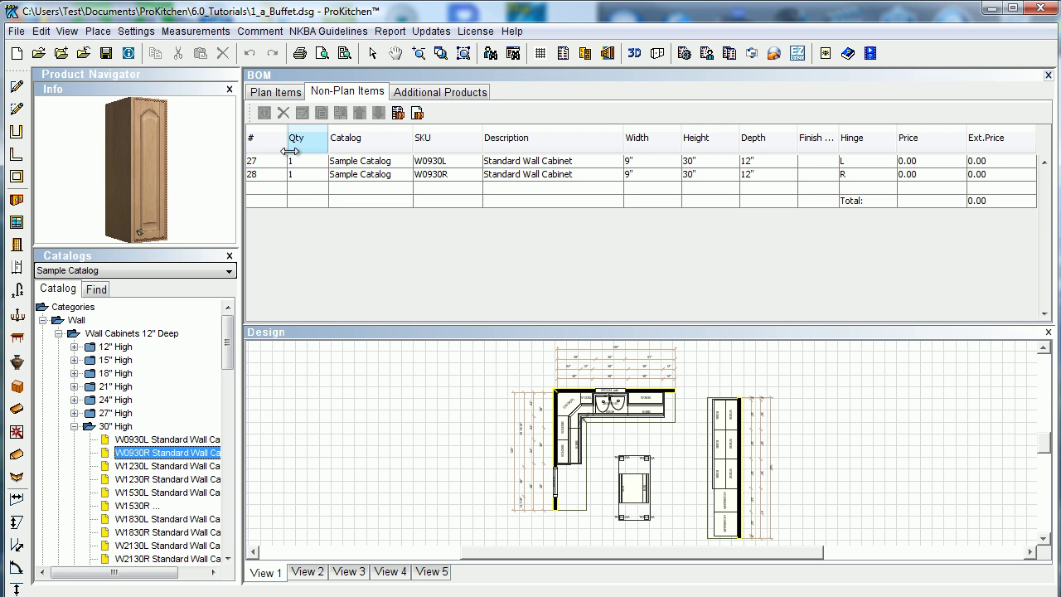
pyautogui.click(300, 162)
pyautogui.click(284, 113)
pyautogui.click(298, 161)
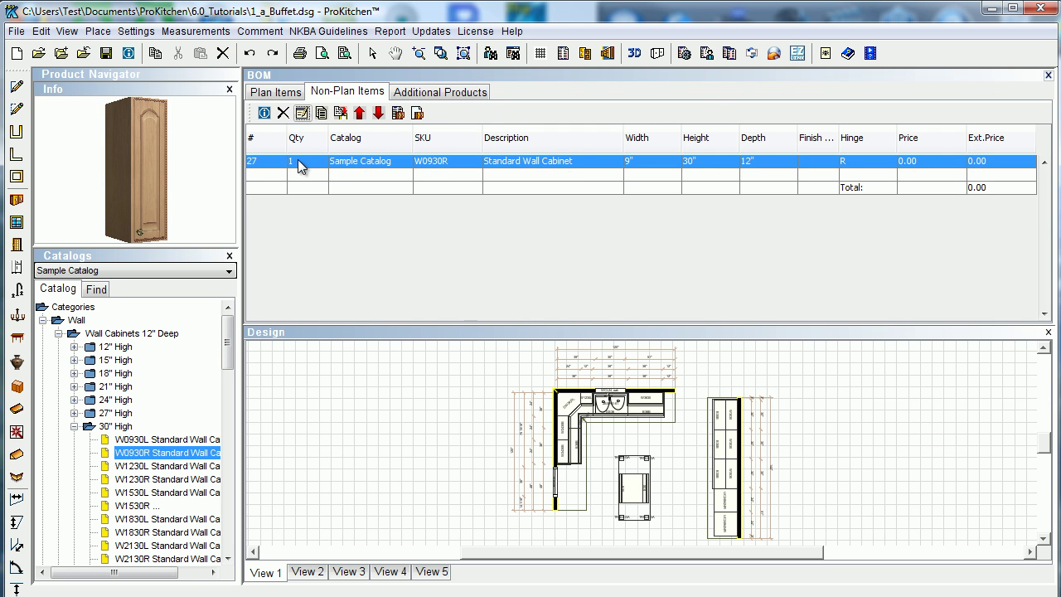
pyautogui.click(285, 112)
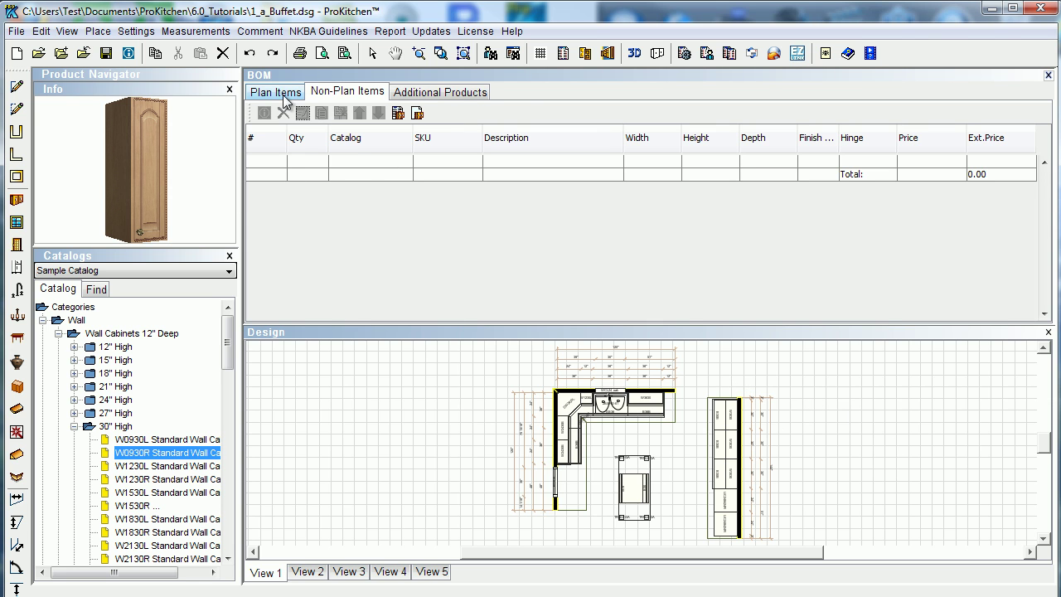
# View the Additional Products list, then return to the Plan Items list with B30, B30B and TRNLEGA
pyautogui.click(426, 93)
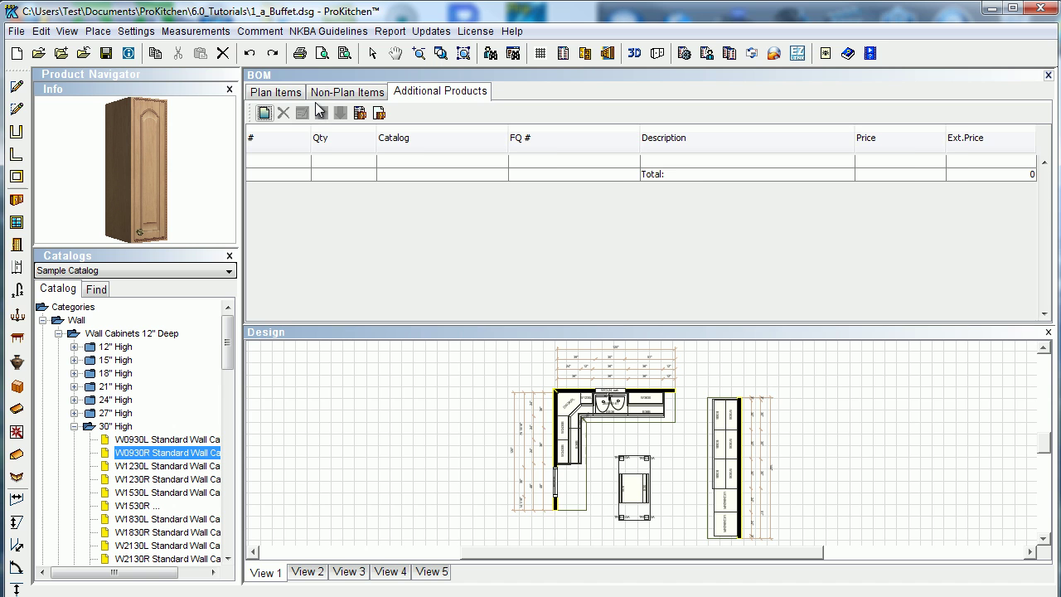
pyautogui.click(280, 93)
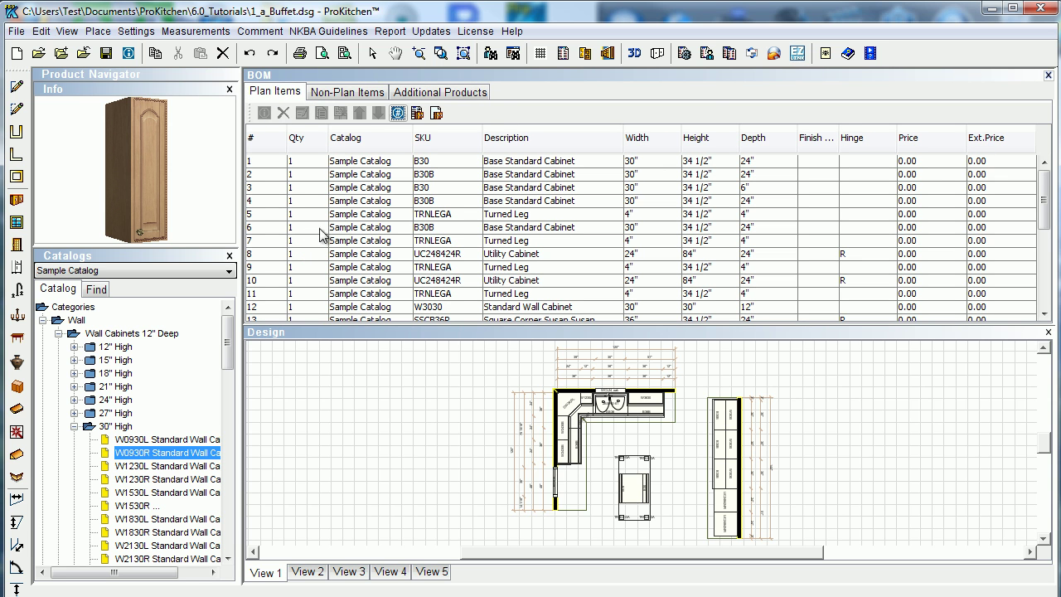
pyautogui.click(359, 165)
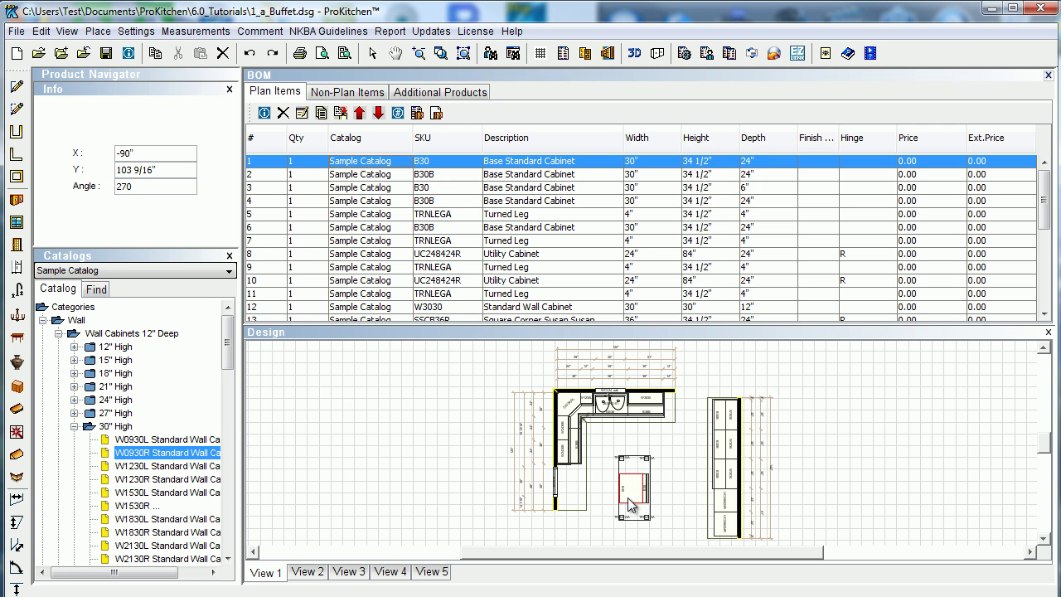
pyautogui.click(425, 176)
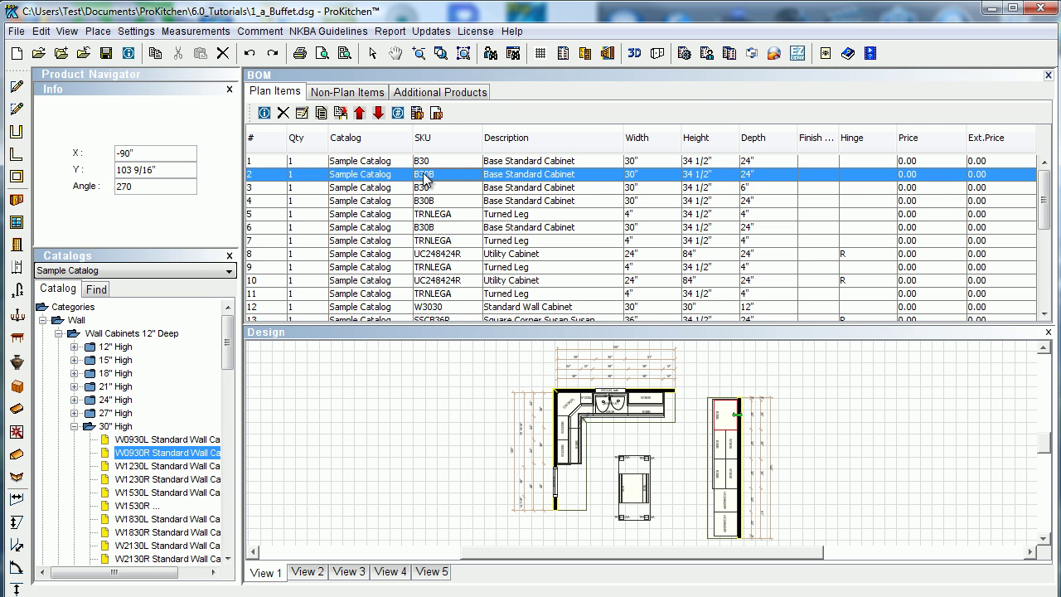
pyautogui.click(440, 241)
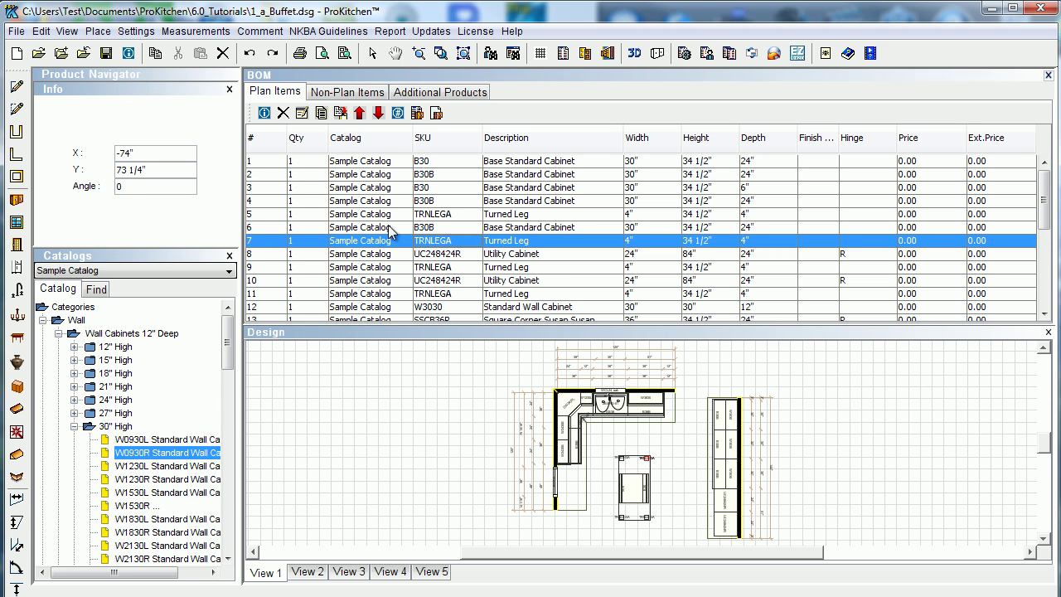
pyautogui.click(425, 257)
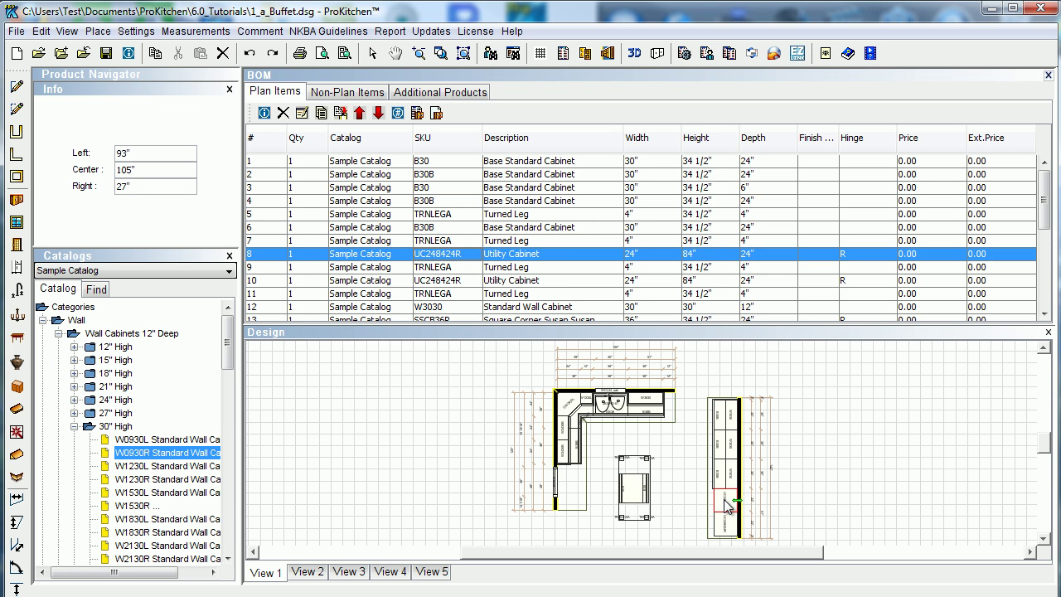
pyautogui.click(348, 161)
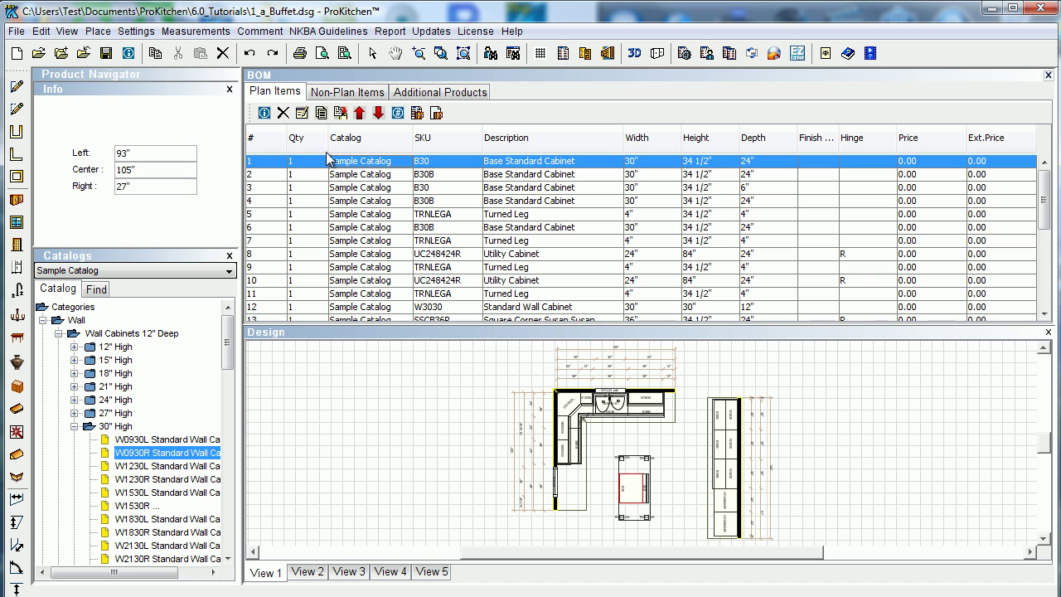
pyautogui.click(359, 115)
pyautogui.click(378, 114)
pyautogui.click(378, 114)
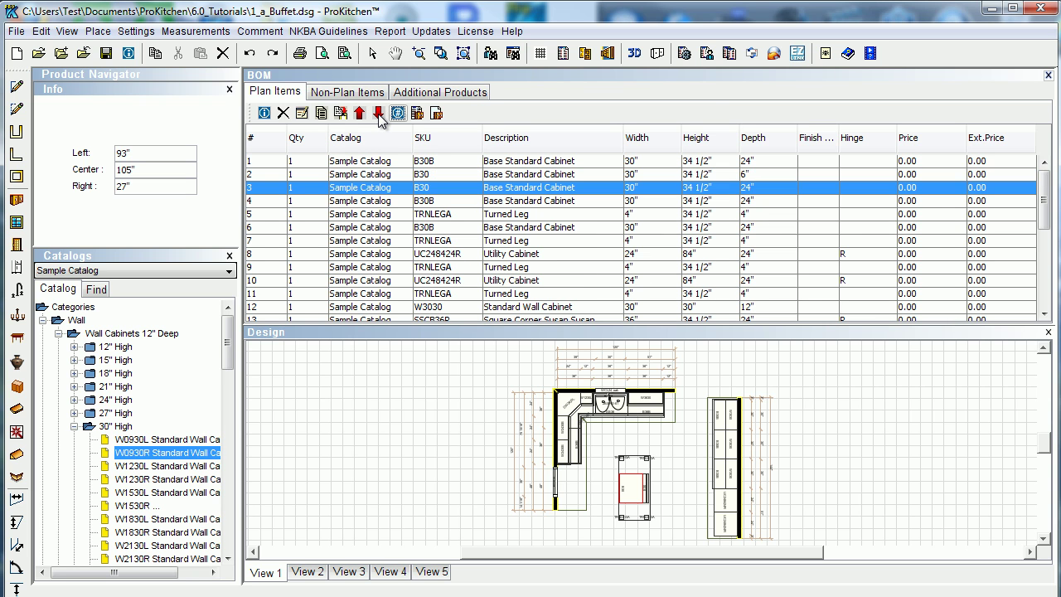
pyautogui.click(364, 117)
pyautogui.click(364, 117)
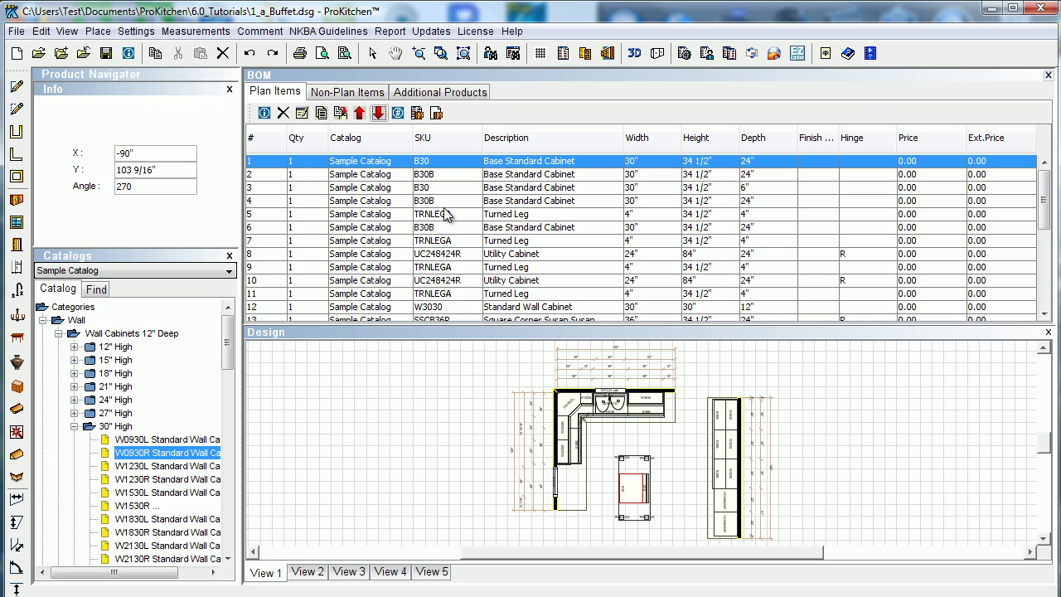
# Show BOM number labels, select B30 and zoom into the island, then hide the labels
pyautogui.click(398, 113)
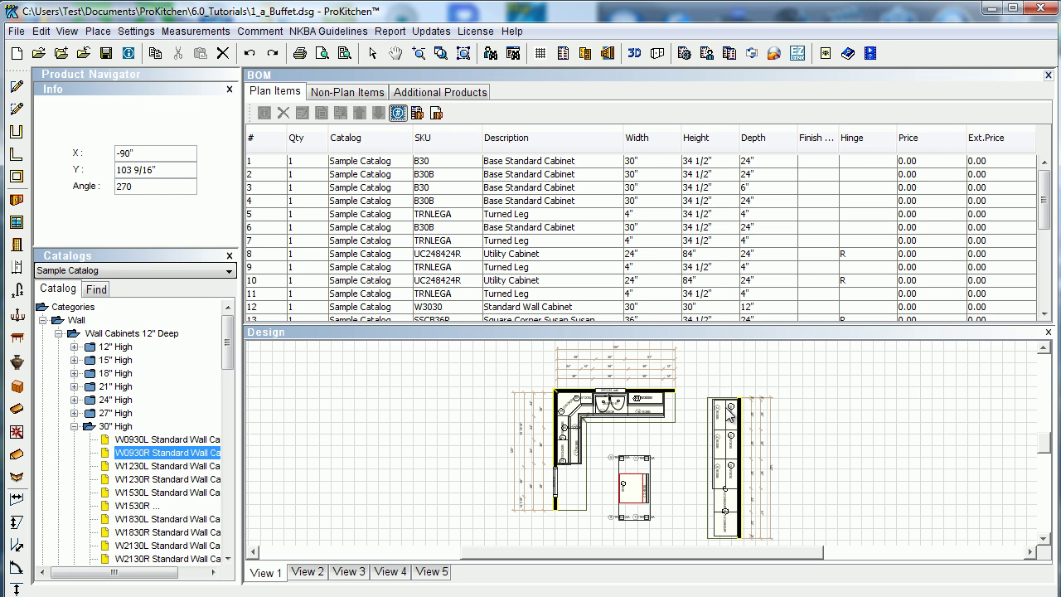
pyautogui.click(251, 163)
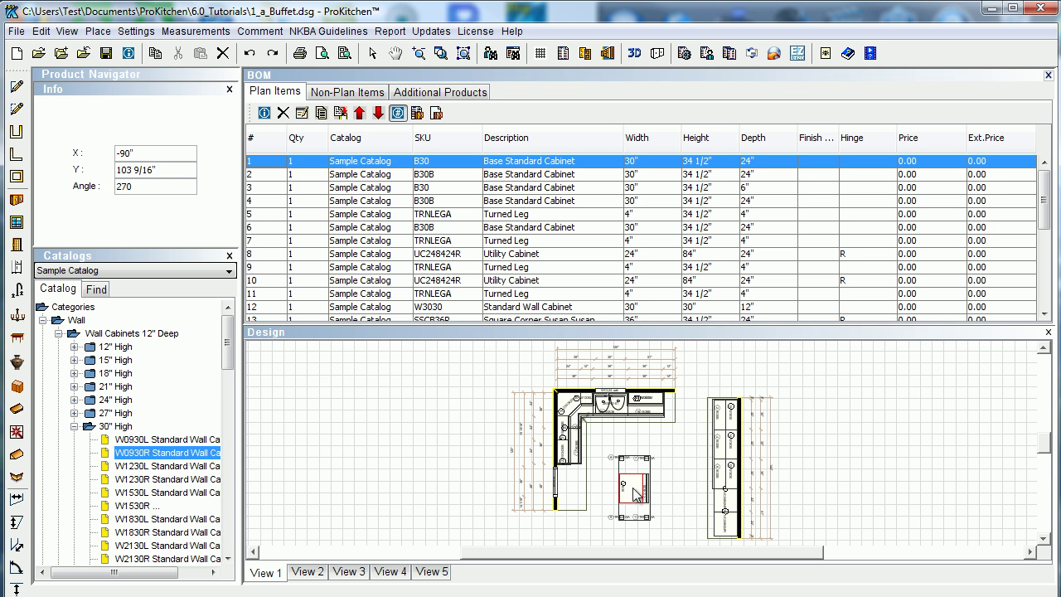
pyautogui.scroll(3, 631, 496)
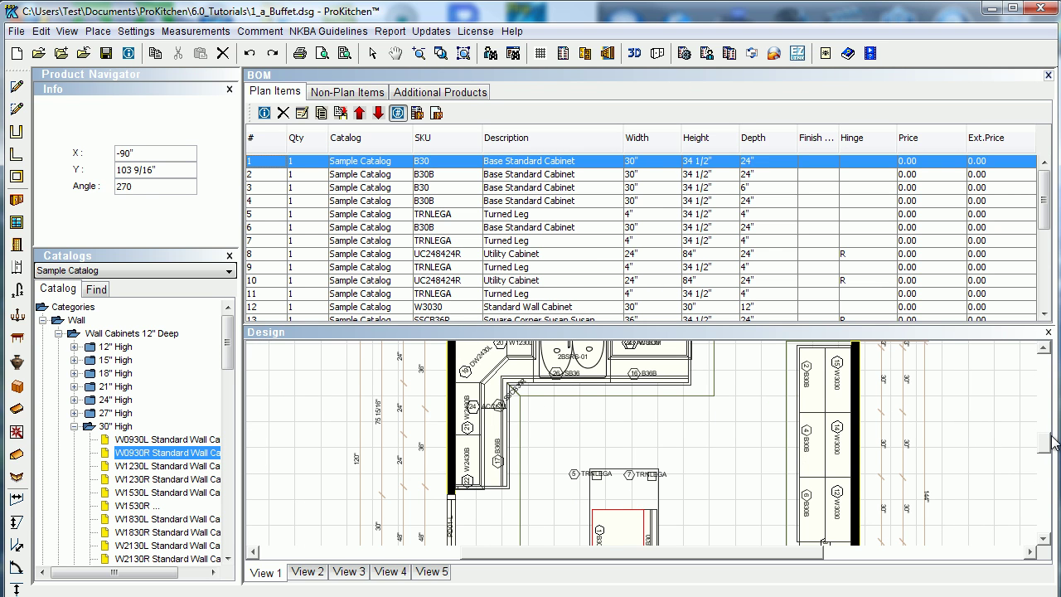
pyautogui.moveTo(1047, 446)
pyautogui.mouseDown()
pyautogui.moveTo(1051, 464)
pyautogui.moveTo(1049, 439)
pyautogui.mouseUp()
pyautogui.scroll(3, 752, 423)
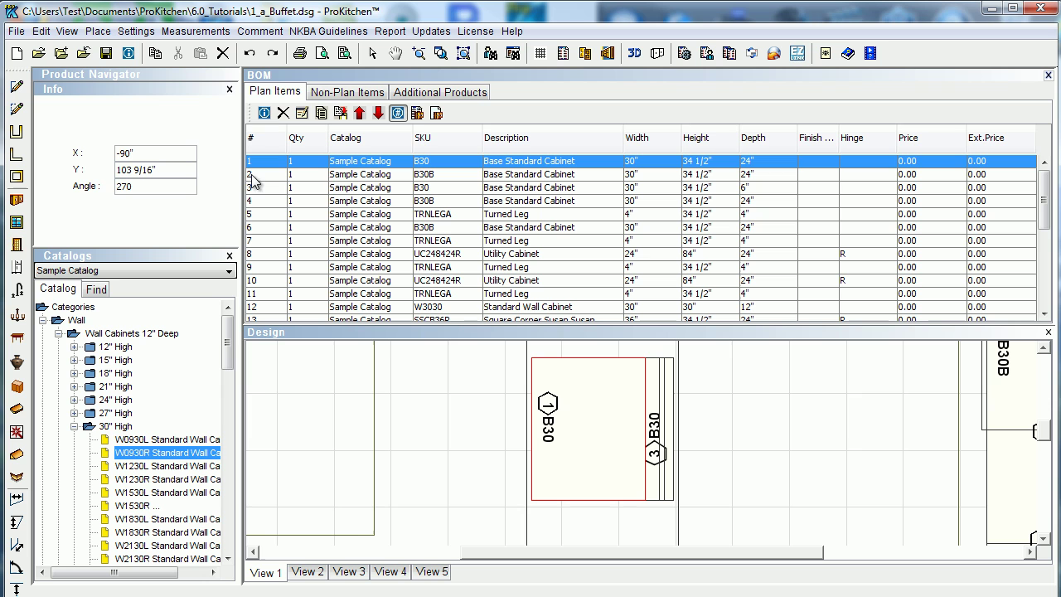
pyautogui.click(401, 116)
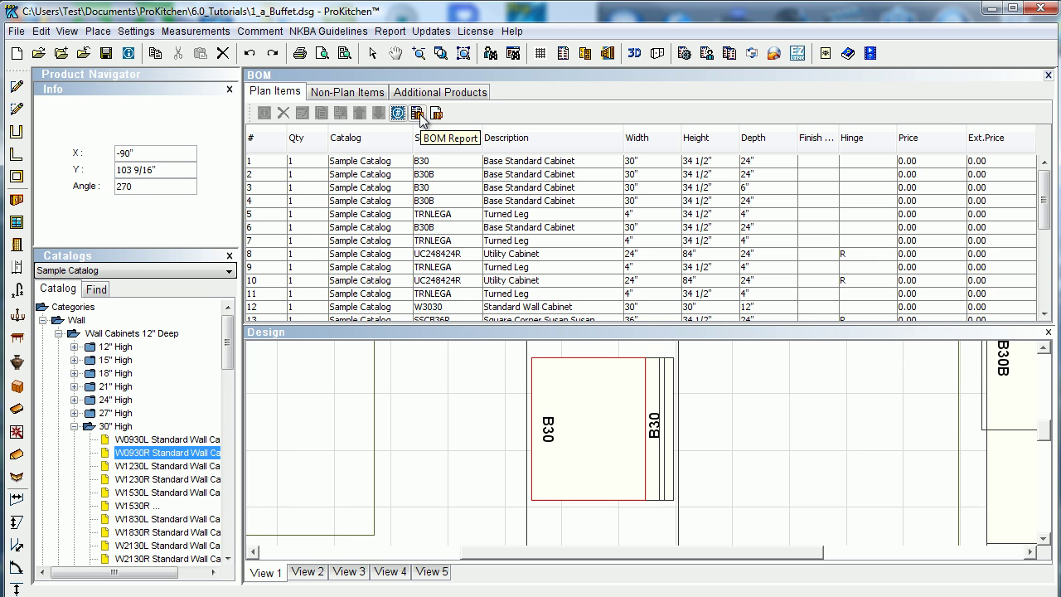
# Preview the BOM Report and scroll its Item List from B30 to TK96 Toe Kick
pyautogui.click(418, 113)
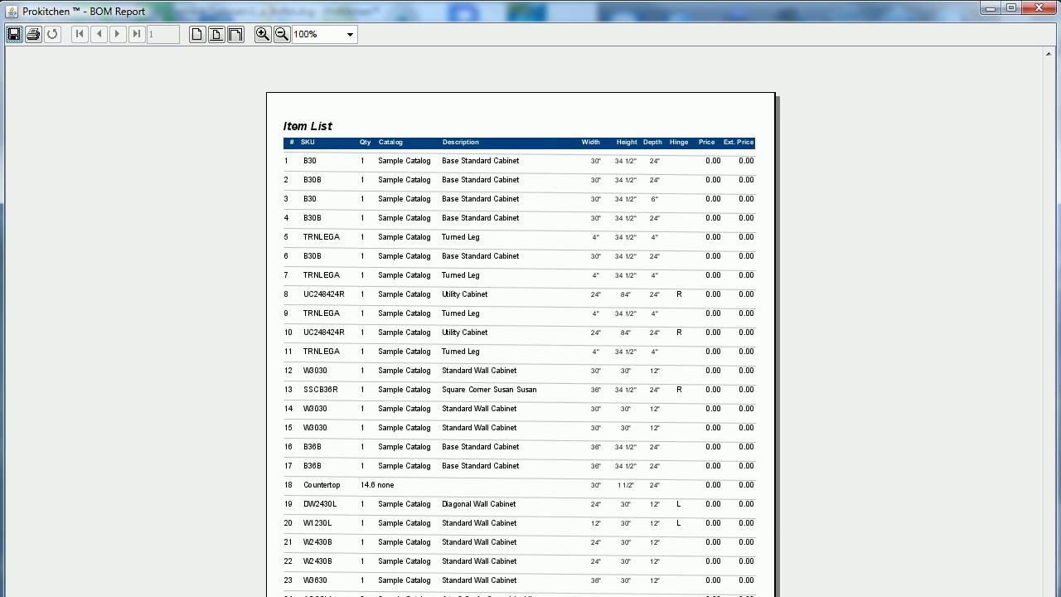
pyautogui.moveTo(607, 596)
pyautogui.mouseDown()
pyautogui.moveTo(606, 583)
pyautogui.moveTo(608, 594)
pyautogui.mouseUp()
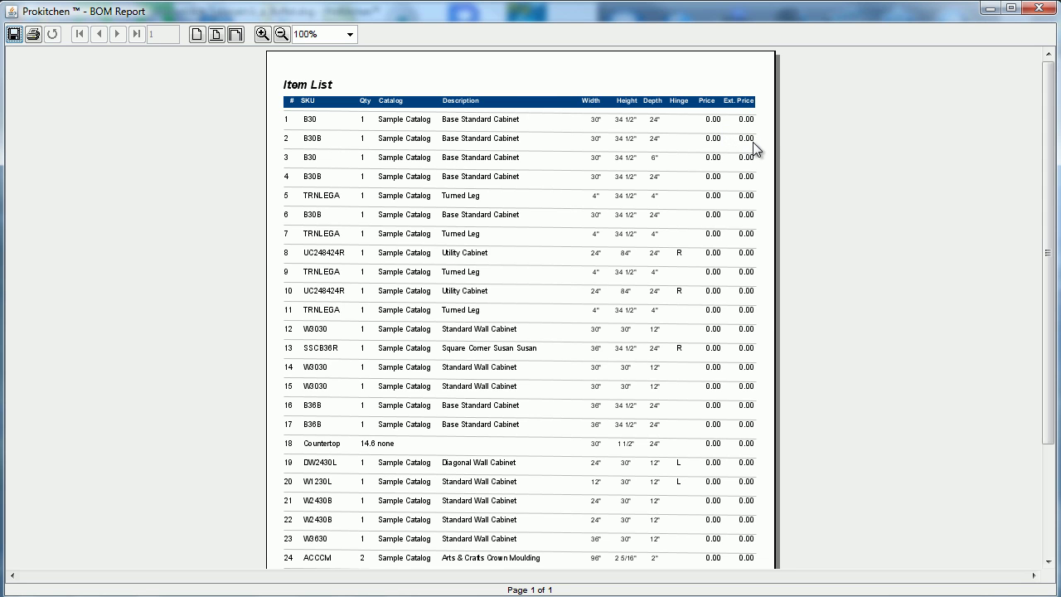
pyautogui.scroll(-1, 804, 312)
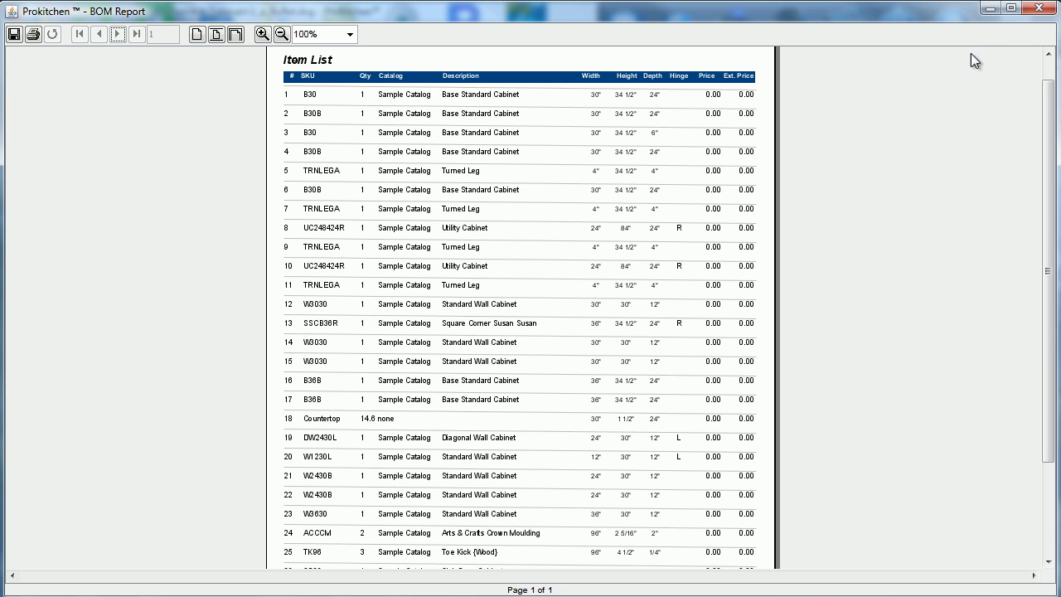
# Close the BOM Report preview and select the first plan item, B30
pyautogui.click(1038, 10)
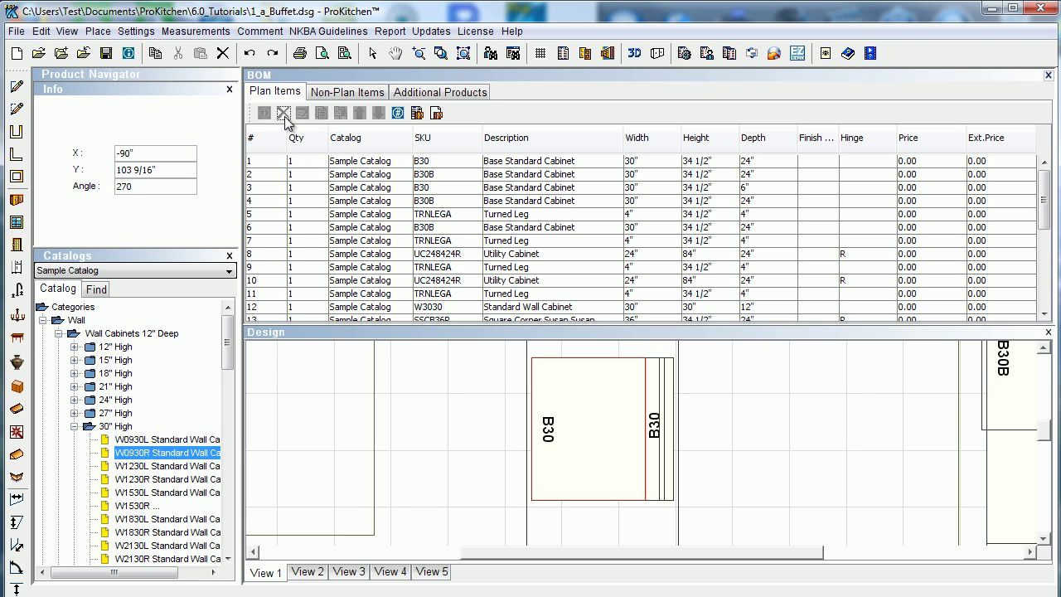
pyautogui.click(281, 163)
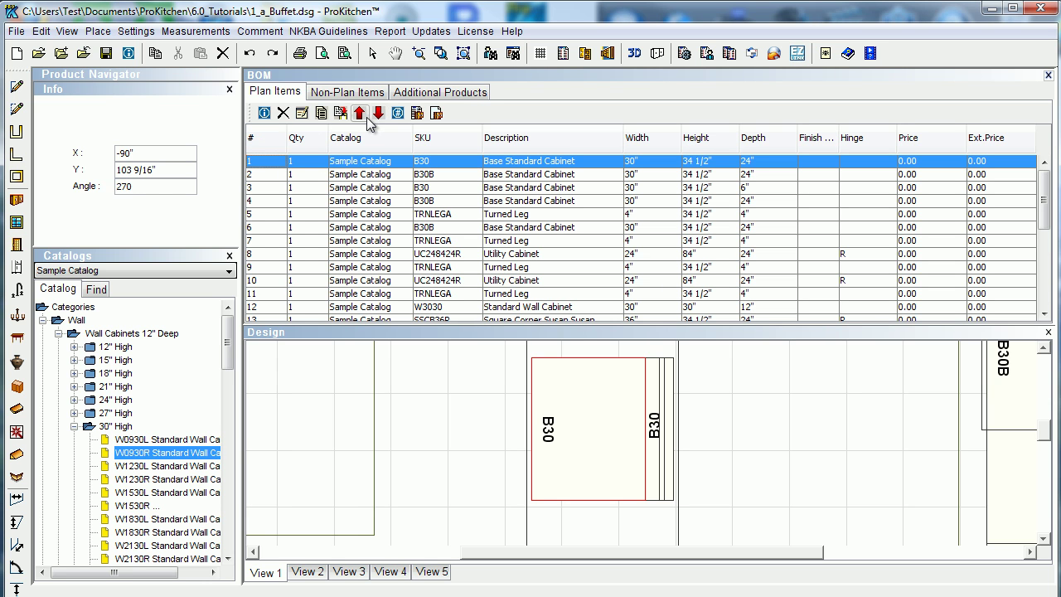